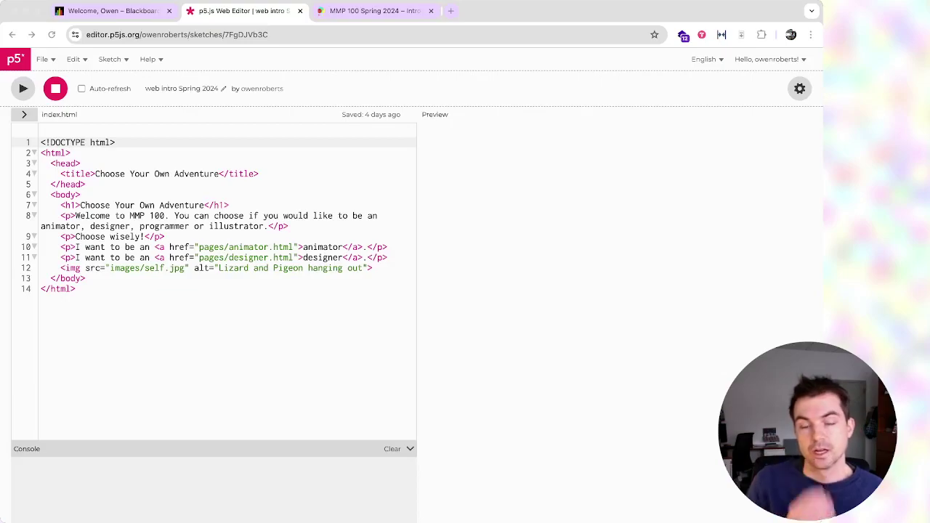
- Run the sketch to render index.html in the preview
click(178, 316)
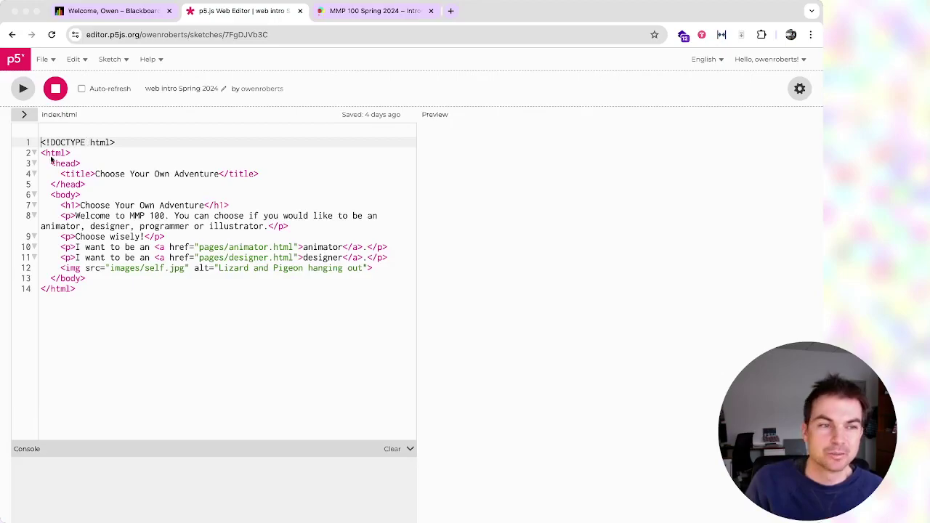
click(23, 90)
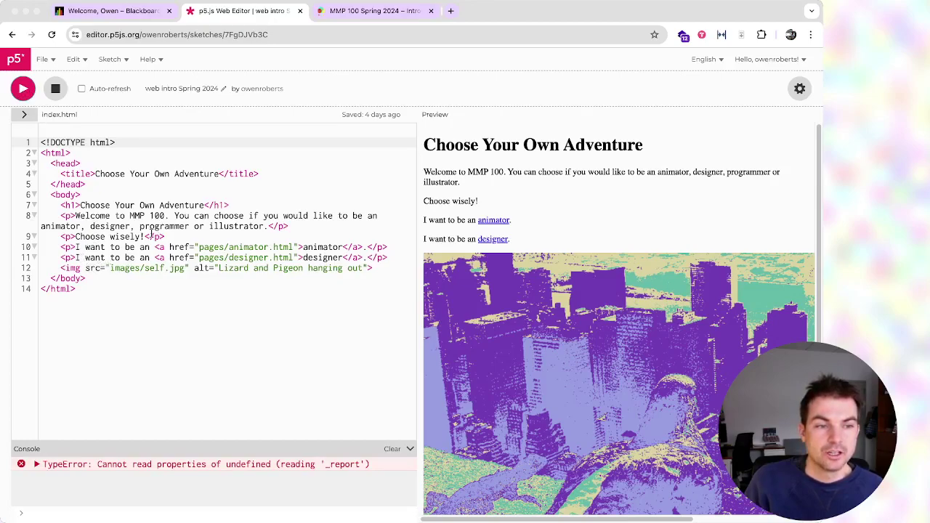
- Add two exclamation marks to the "Choose wisely!" paragraph and rerun the sketch
click(146, 236)
text(!!)
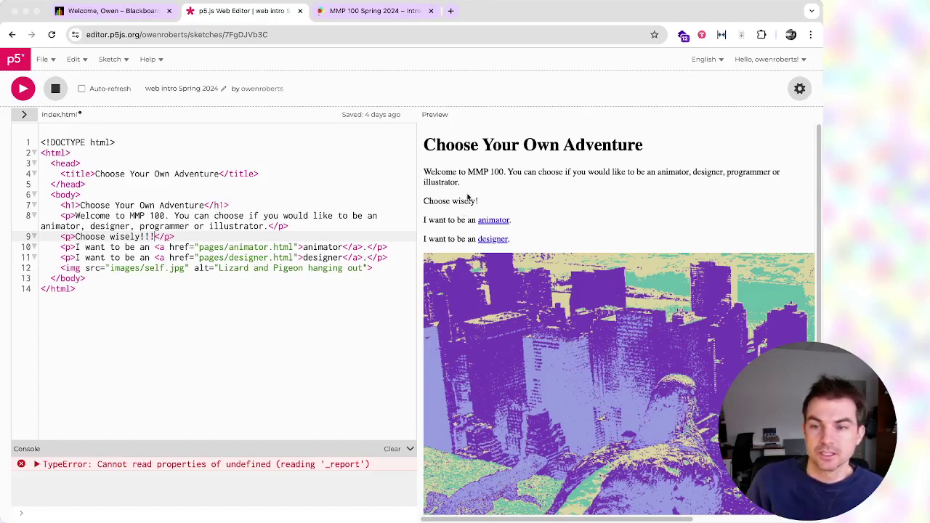
click(25, 89)
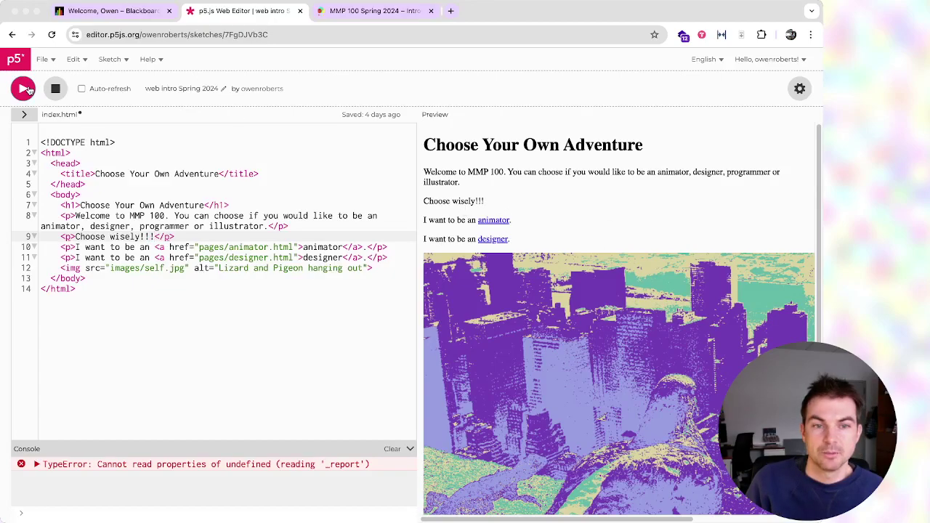
- Restore the line 9 paragraph to "Choose wisely!" with a single exclamation mark and rerun the sketch
key(BackSpace)
key(BackSpace)
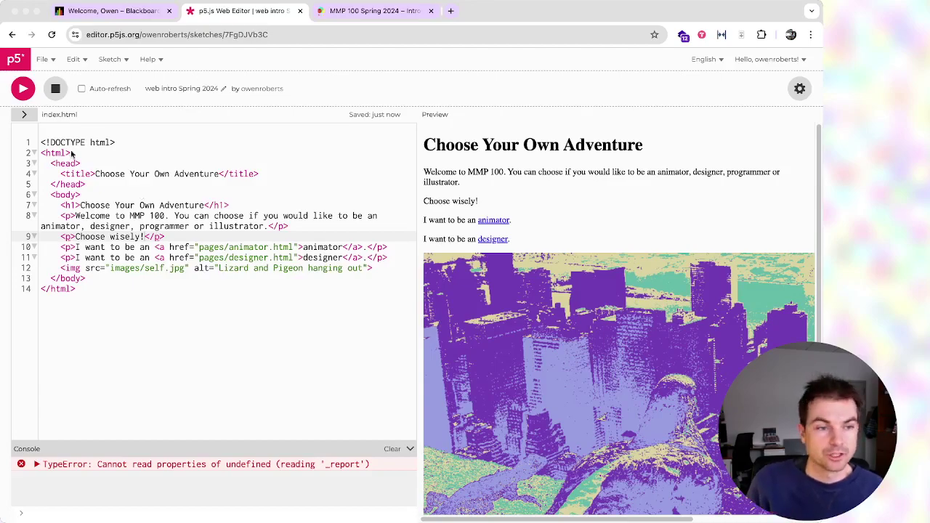
text(!!)
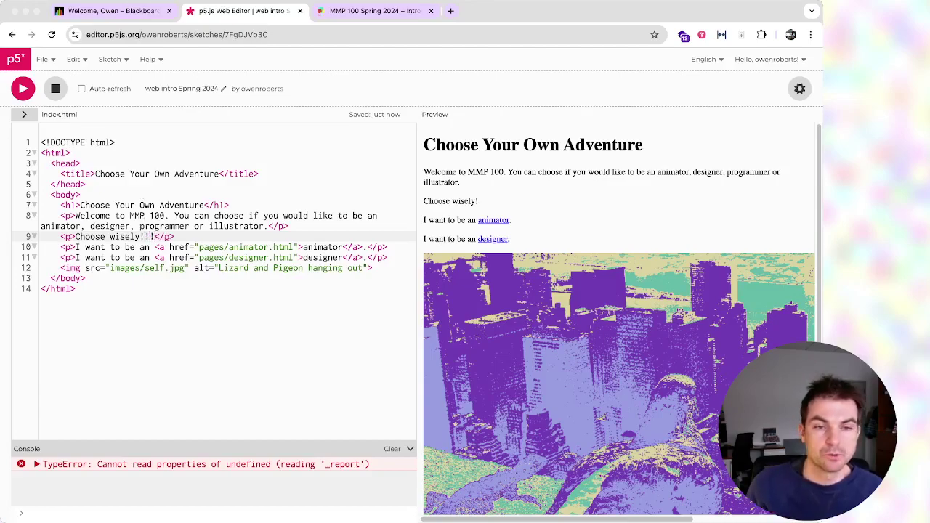
key(BackSpace)
key(BackSpace)
key(super+Return)
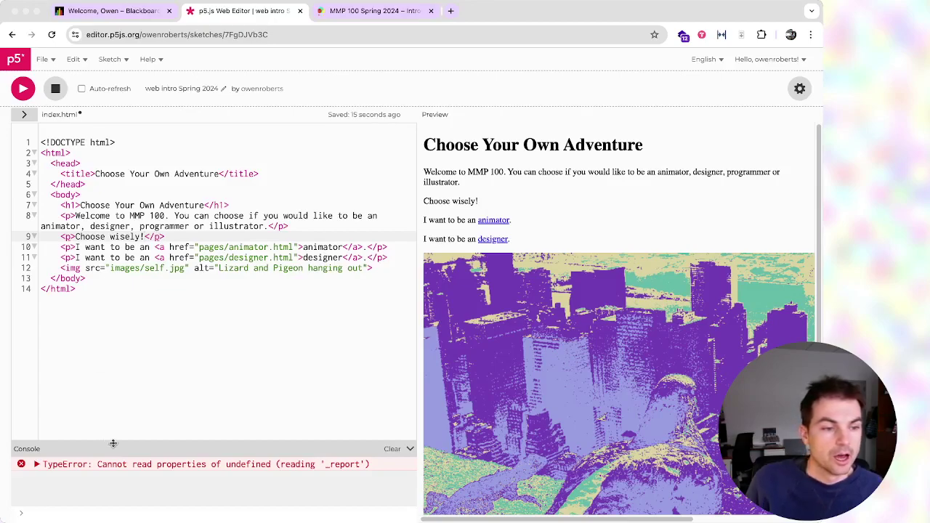
- Examine the details of the TypeError in the enlarged console and shrink the console out of the way
drag(109, 442, 133, 352)
click(50, 378)
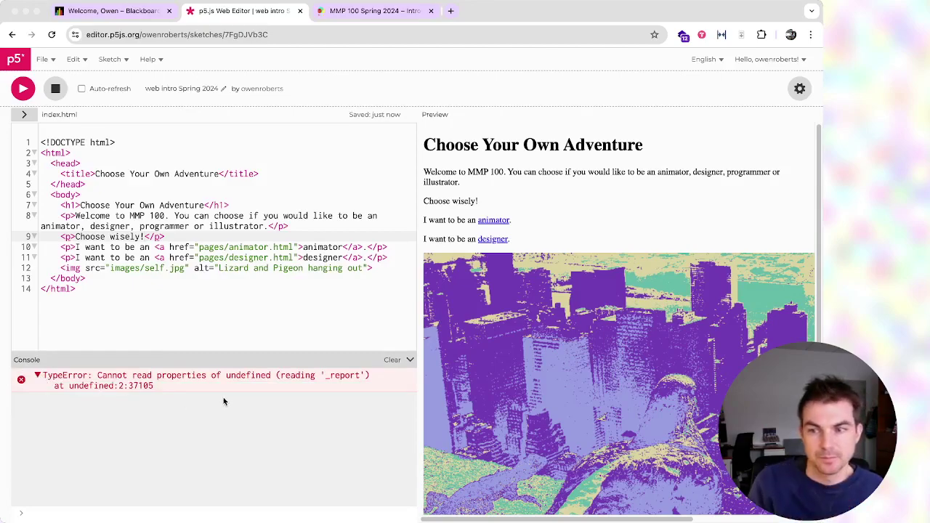
drag(169, 354, 188, 512)
click(190, 431)
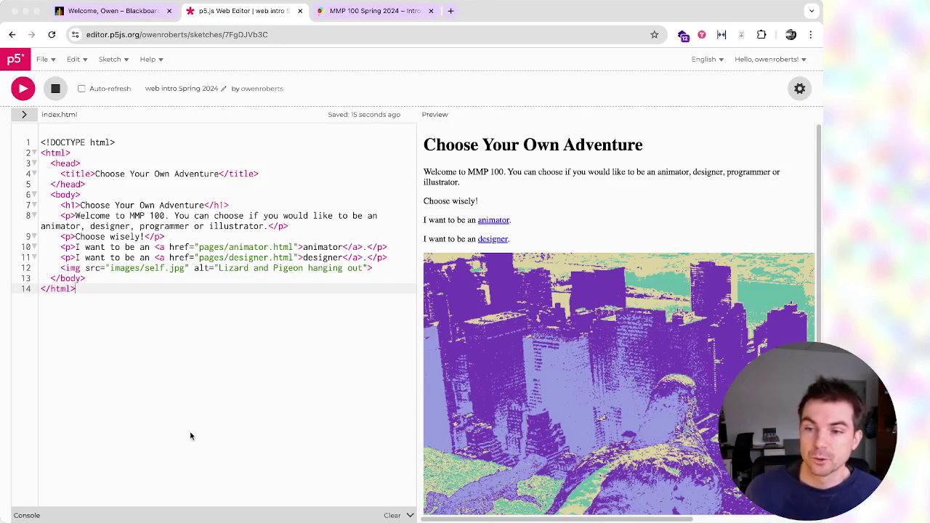
- Open the sketch's fullscreen share link in its own browser tab
click(45, 65)
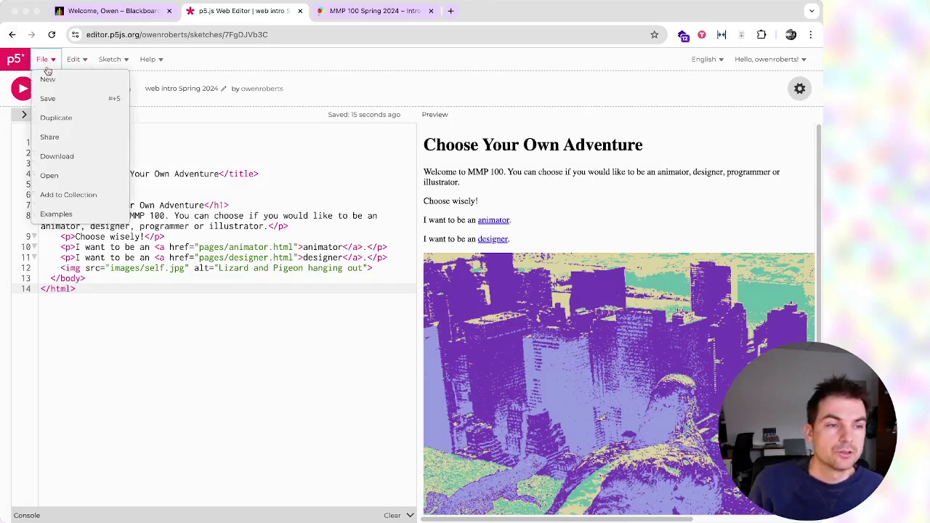
click(76, 146)
click(528, 301)
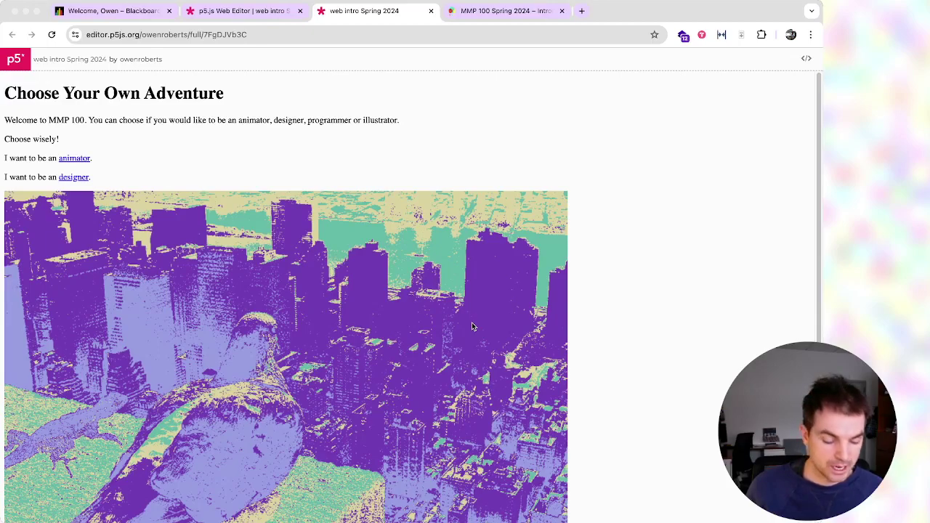
- Capture a screenshot of the whole browser window showing the fullscreen web page
key(super+shift+4)
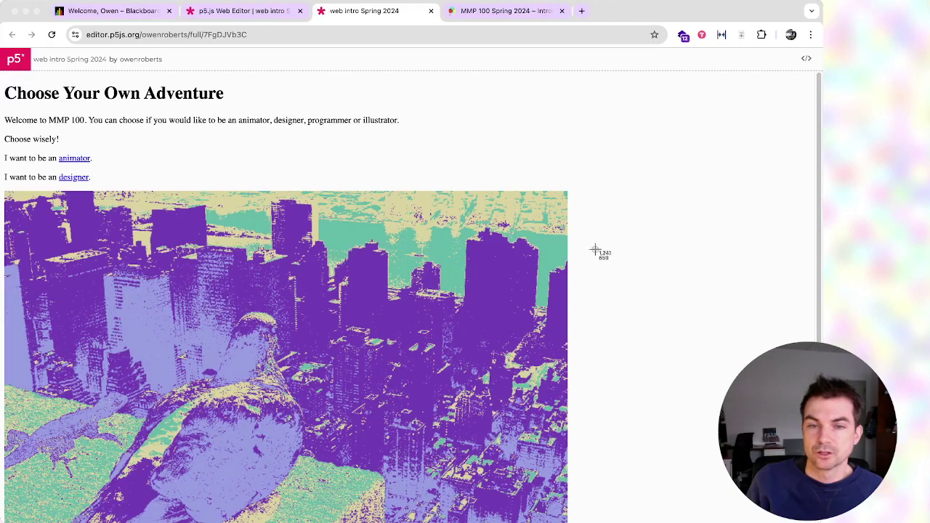
key(space)
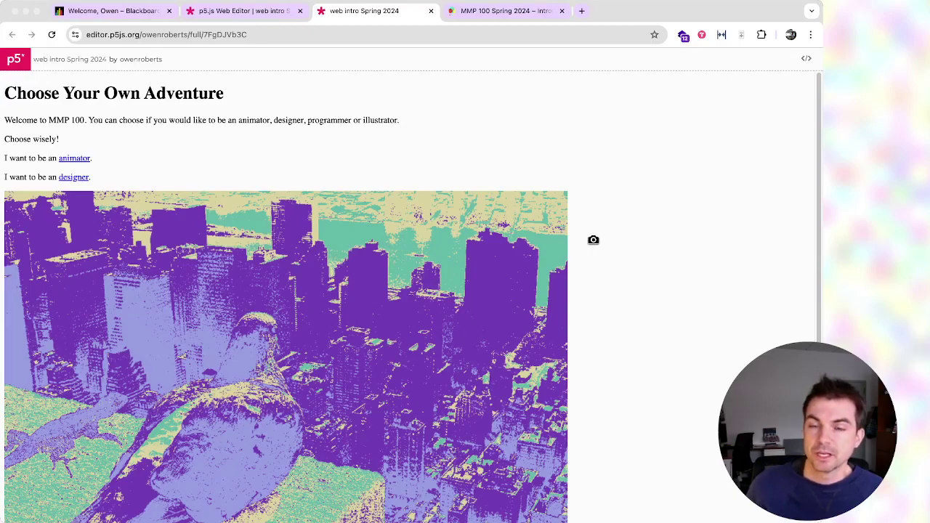
click(564, 200)
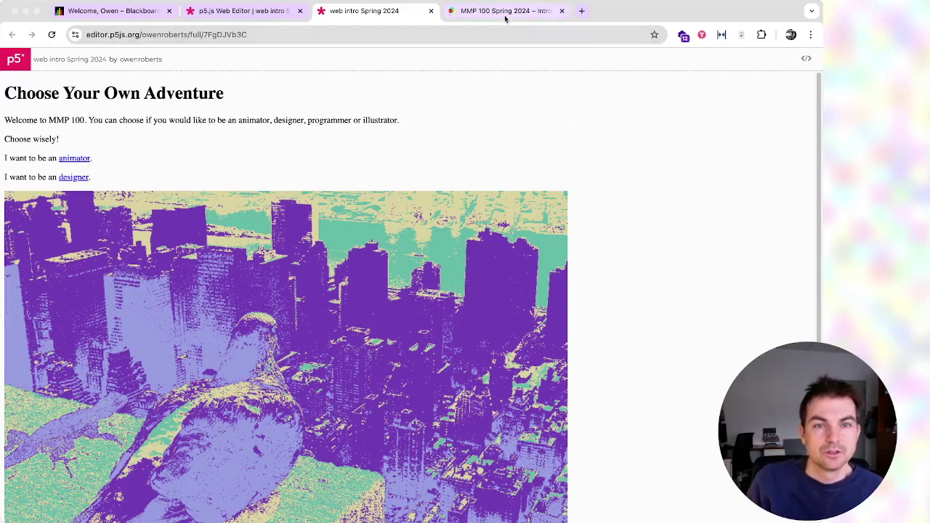
- Close the sketch's Share dialog and start a new post on the MMP 100 Spring 2024 OpenLab site
click(233, 11)
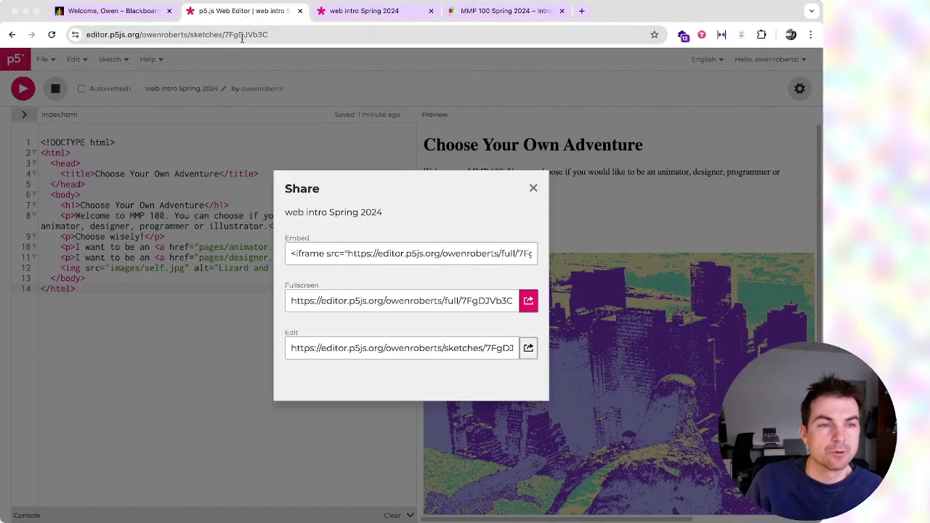
click(531, 187)
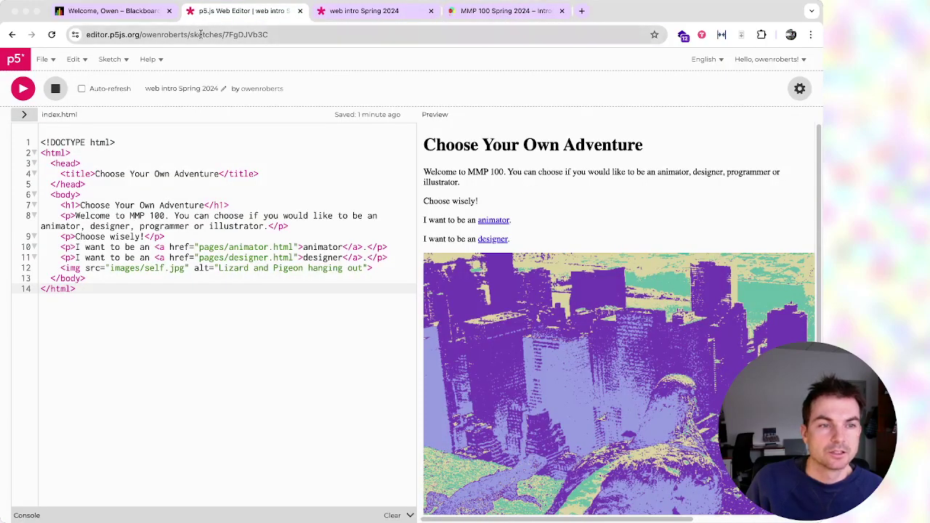
click(385, 31)
click(454, 11)
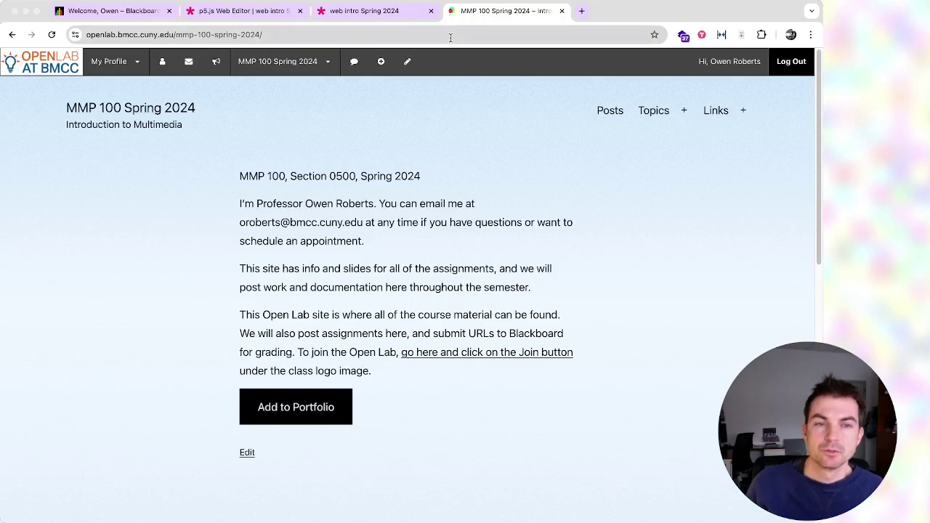
click(383, 67)
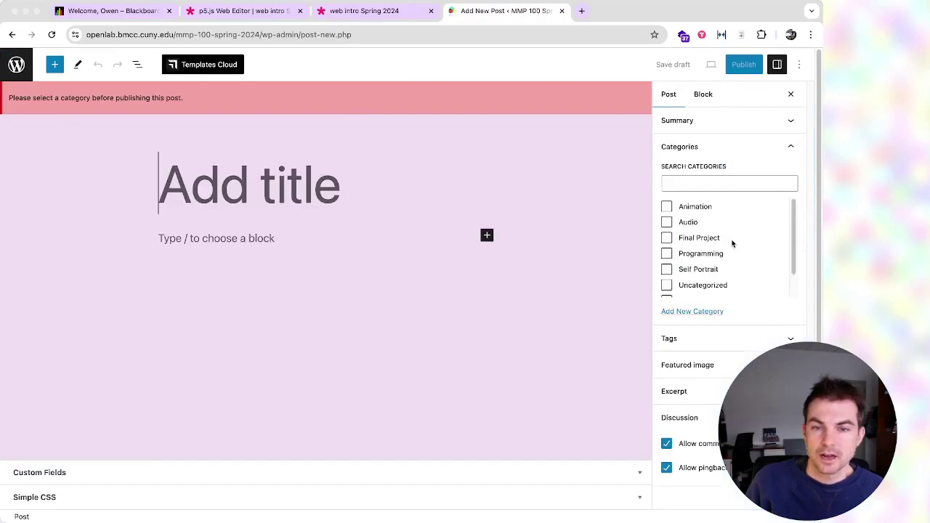
- Assign the new post to the Weekly Blog Post category and collapse the category list
scroll(726, 255, down, 2)
click(716, 290)
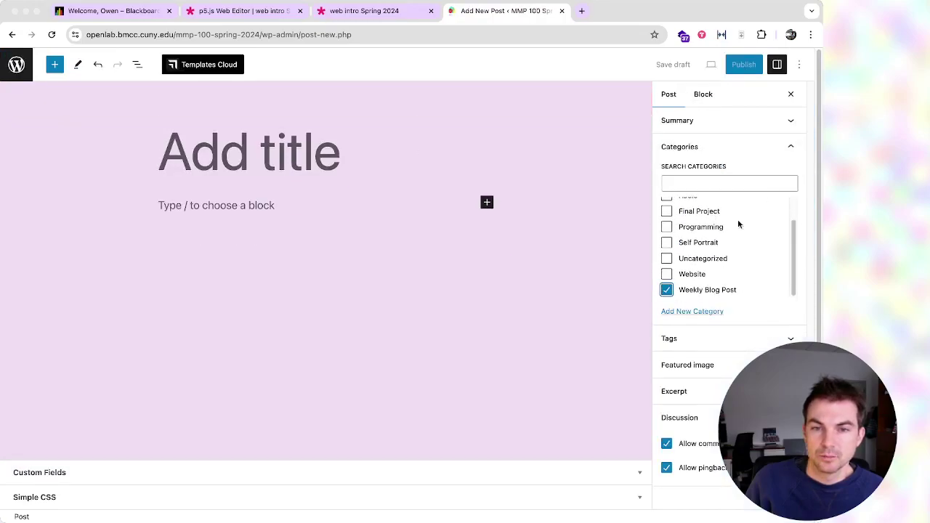
click(720, 148)
- Title the post "Website update"
click(358, 152)
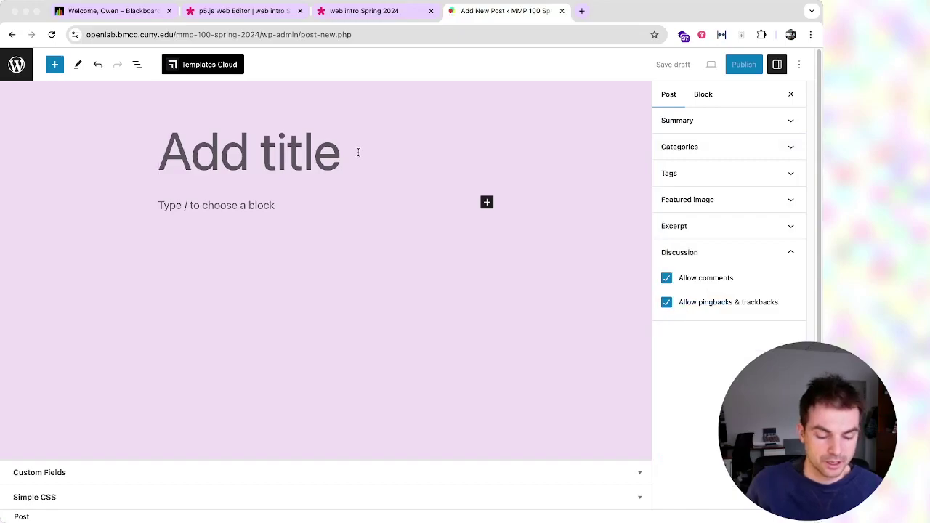
text(WE)
key(BackSpace)
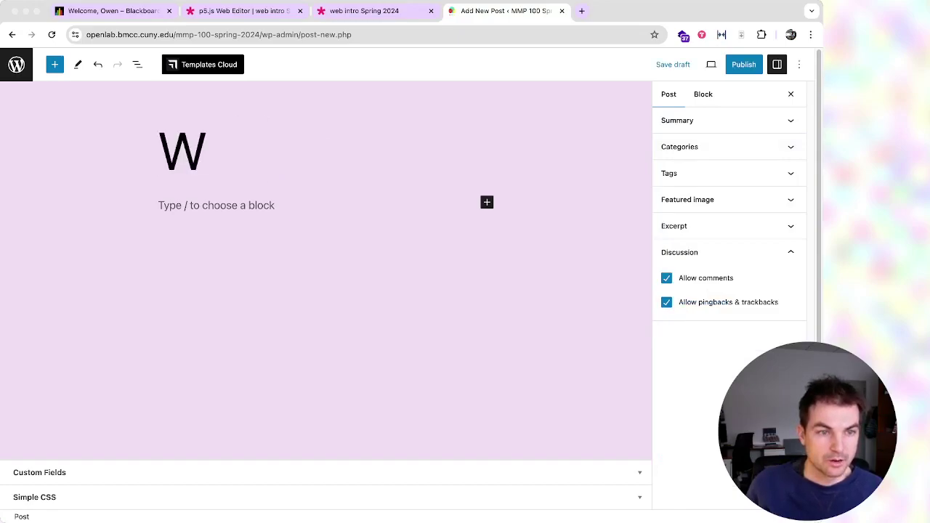
text(ebsite update)
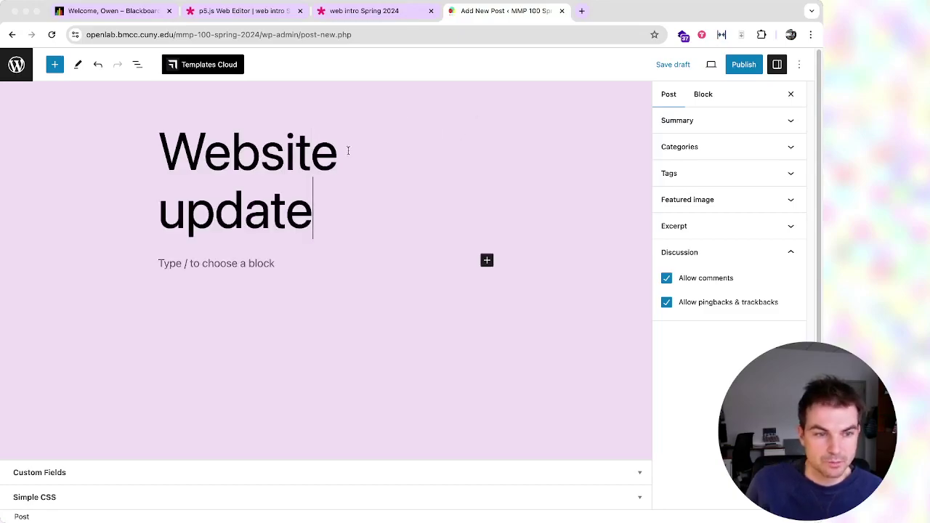
- Write the paragraph "Here's a link to my first website:" and begin a new block below it
click(276, 261)
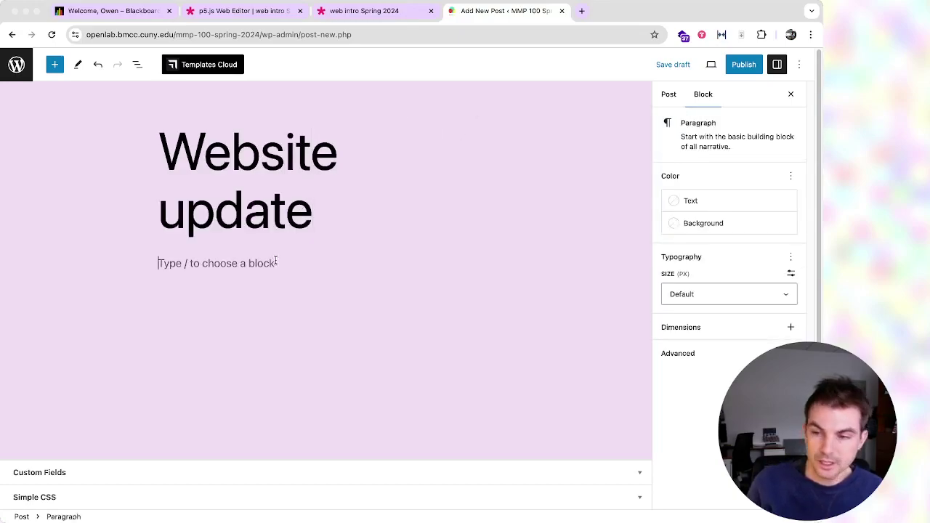
text(Here's a link to my first website)
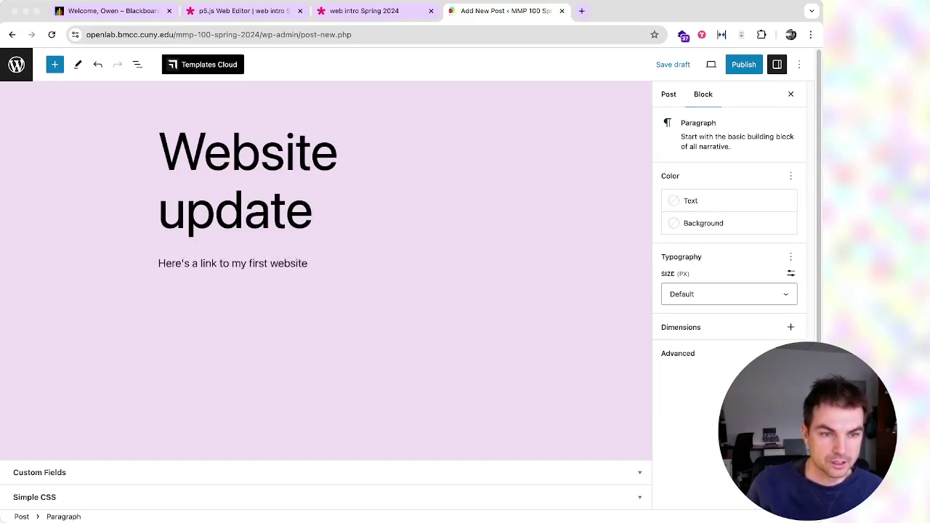
key(Return)
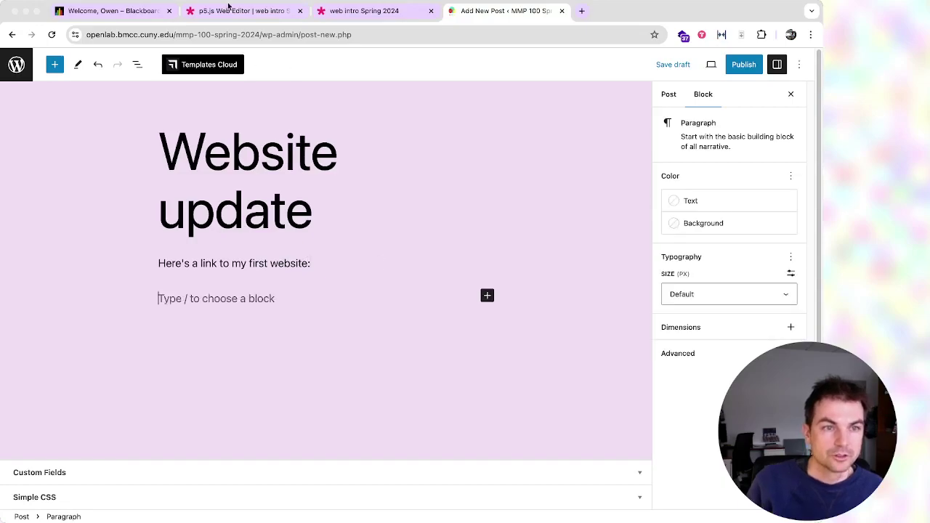
- Copy the full web address of the sketch's edit page in the p5.js Web Editor
click(229, 10)
click(210, 34)
key(super+c)
click(254, 37)
triple_click(269, 34)
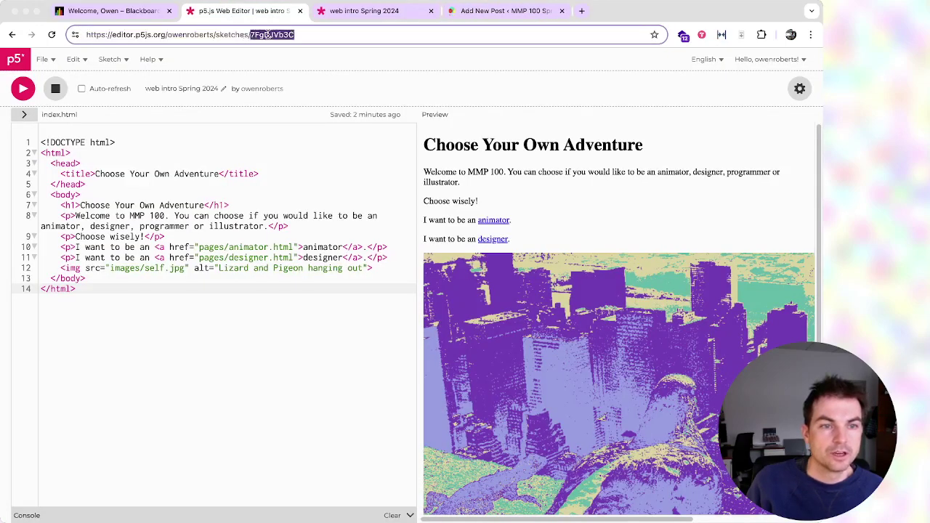
drag(269, 34, 290, 34)
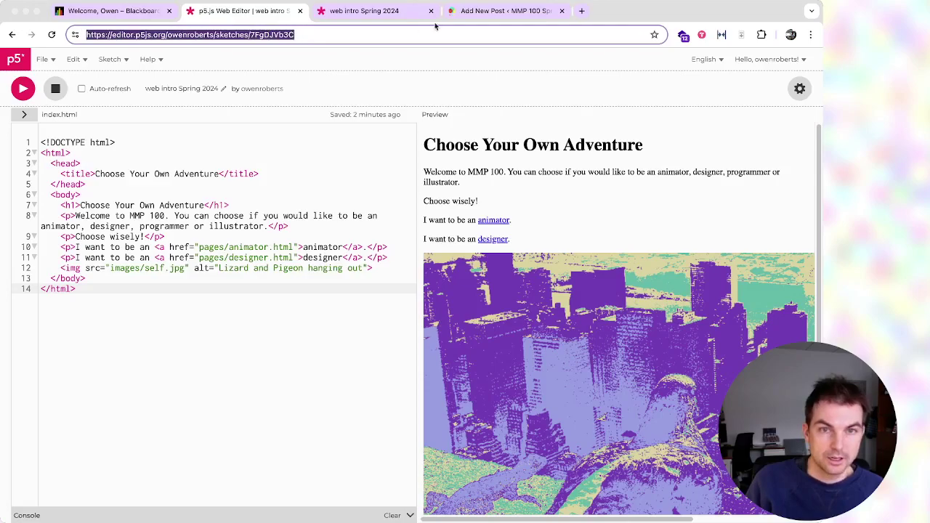
- Paste the sketch address below the post's paragraph and convert the embed into a plain link
click(494, 11)
key(super+v)
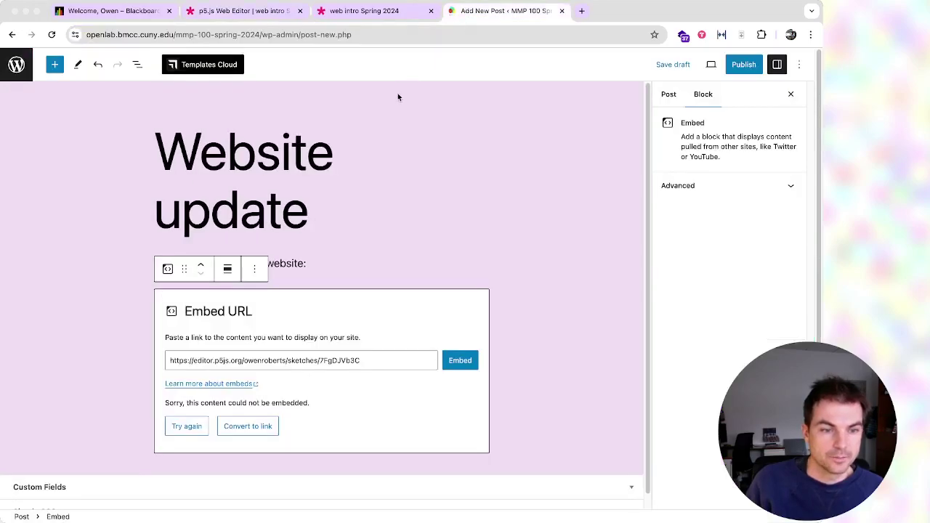
click(241, 427)
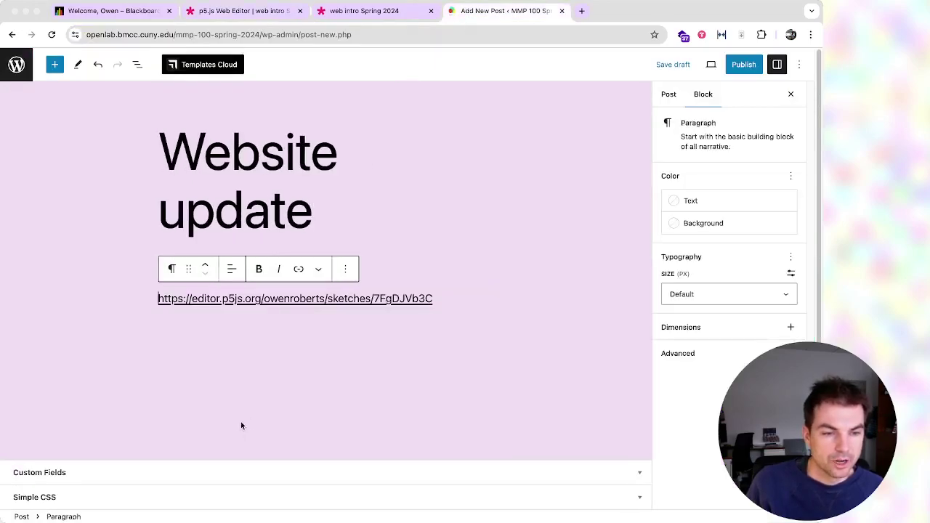
click(342, 361)
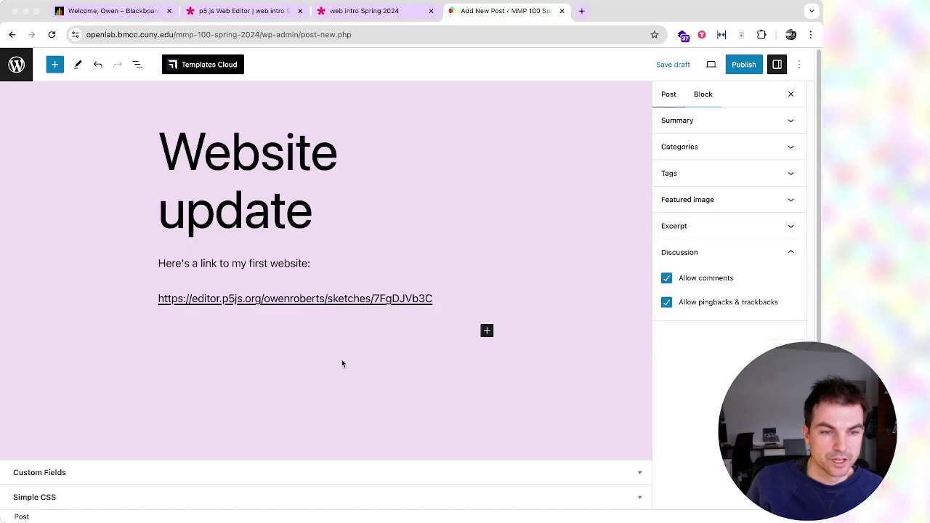
- Insert an image block below the link and upload the screenshot of the Choose Your Own Adventure page
click(424, 334)
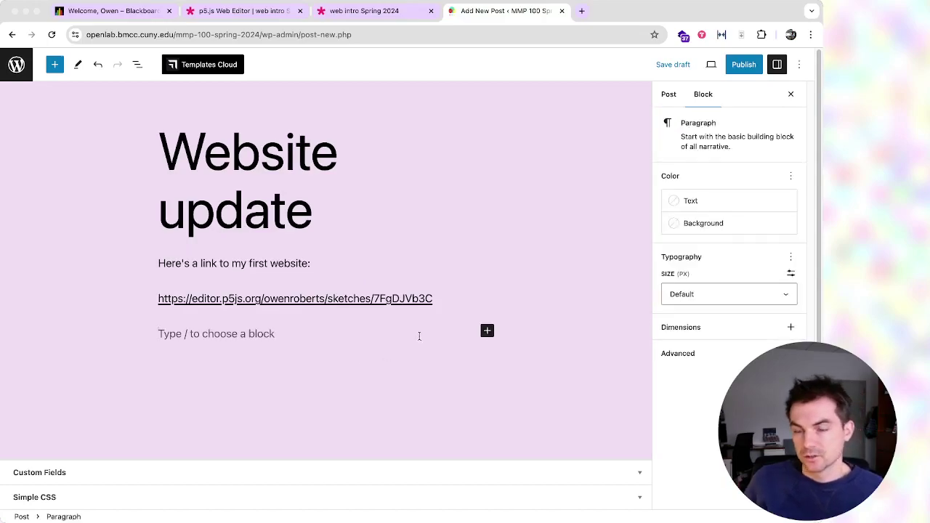
click(487, 330)
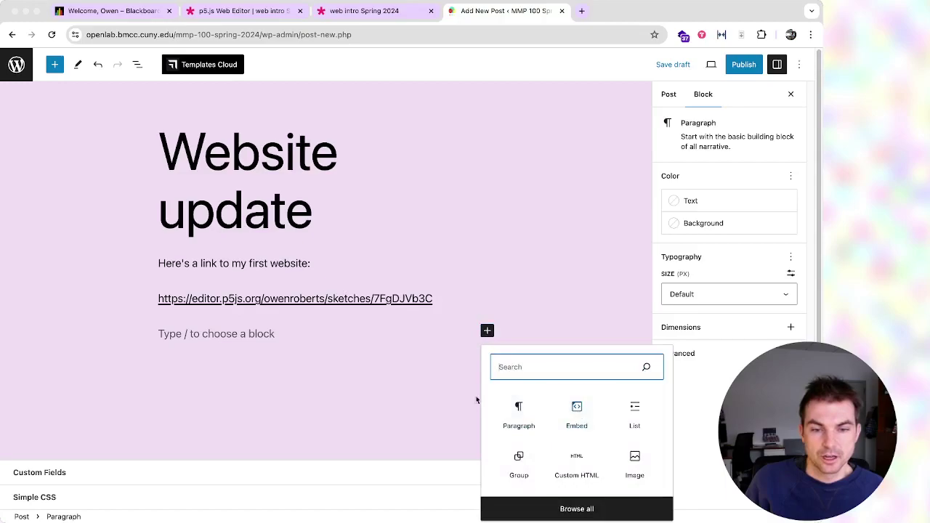
click(625, 459)
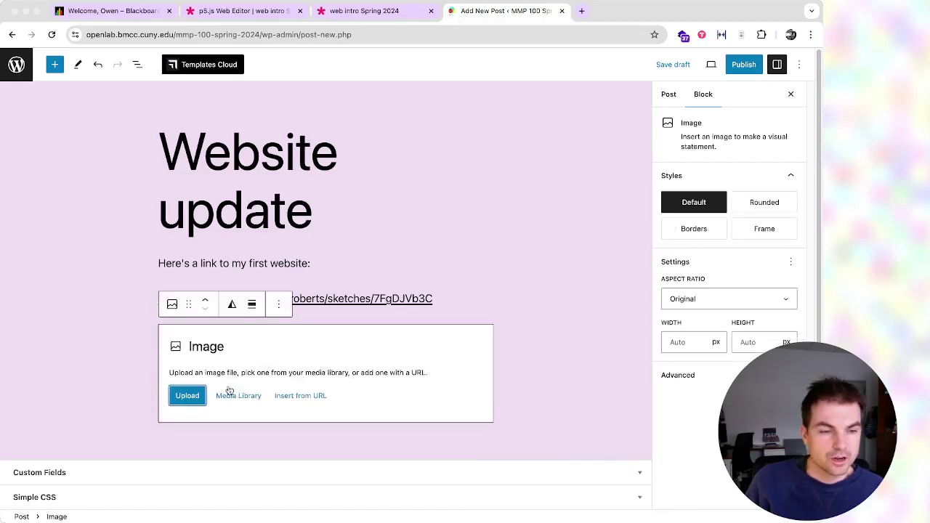
click(187, 395)
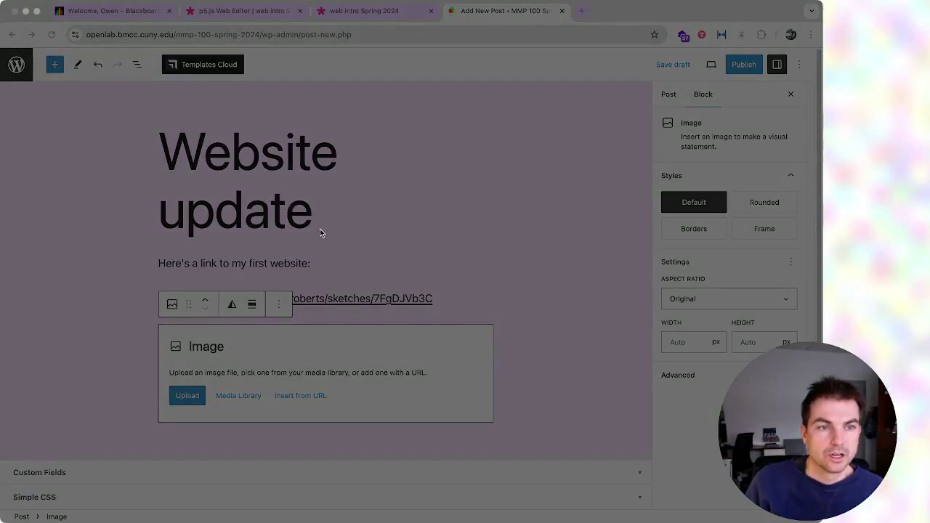
click(614, 373)
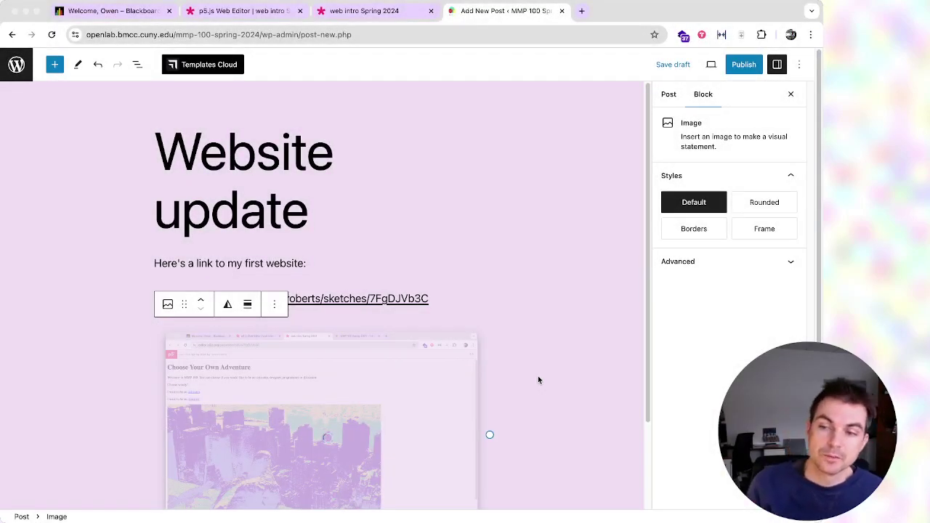
- Deselect the image block, look over the post's contents and save the post as a draft
click(533, 326)
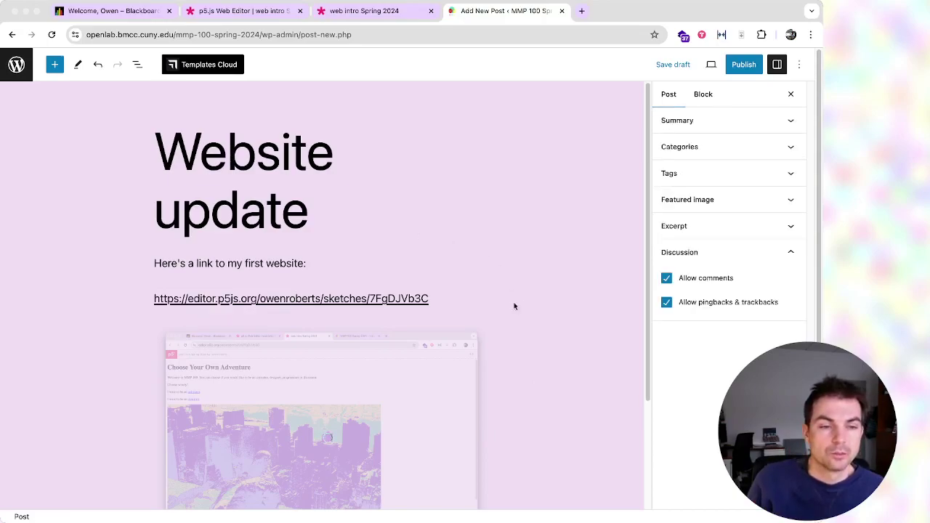
scroll(518, 300, down, 1)
scroll(518, 301, down, 1)
scroll(517, 298, up, 2)
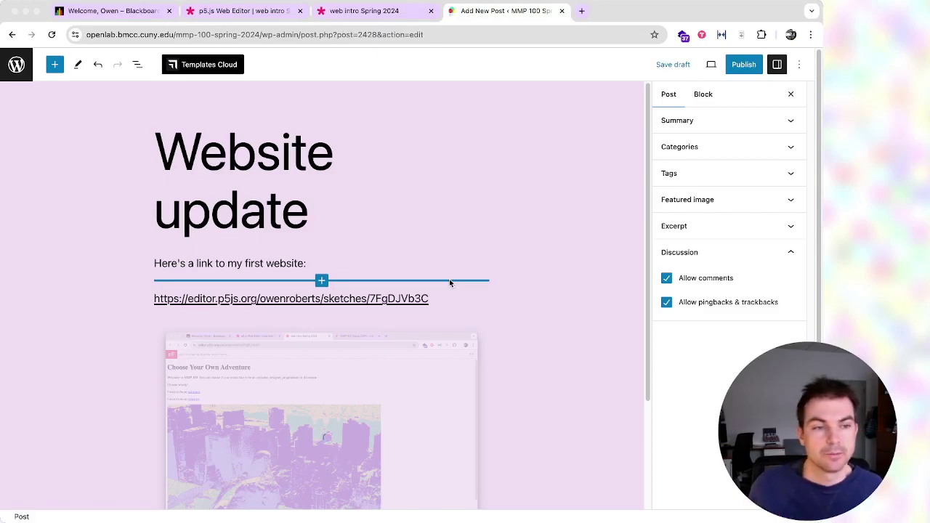
click(678, 65)
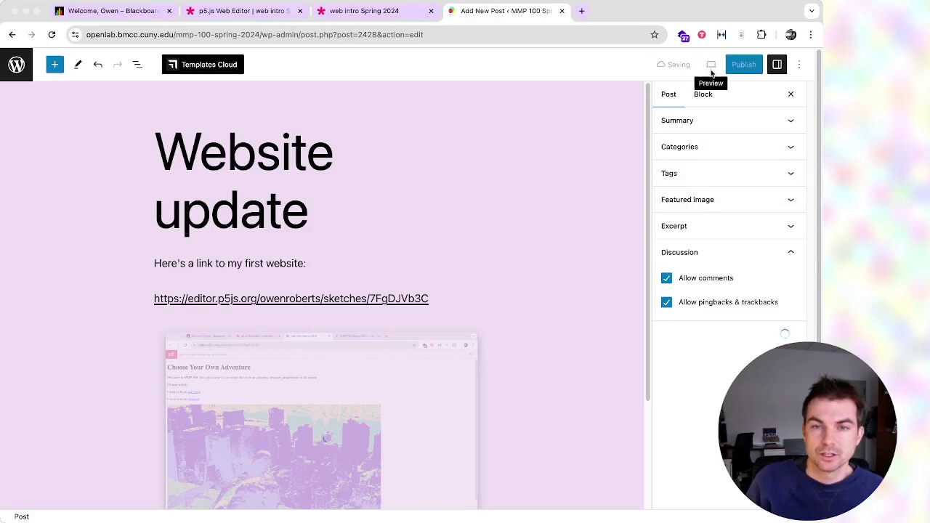
- Preview the Website update draft in a new tab, reload the preview and return to the post editor
click(711, 64)
click(665, 161)
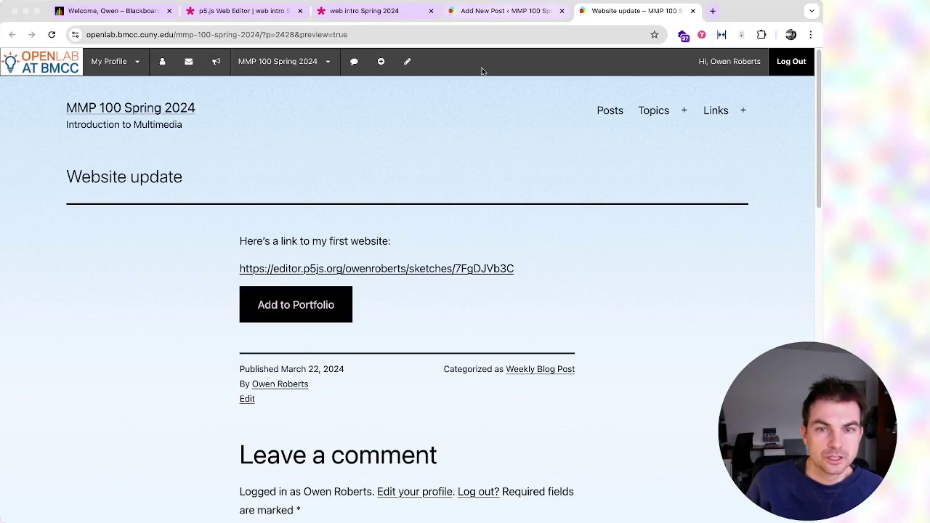
key(super+r)
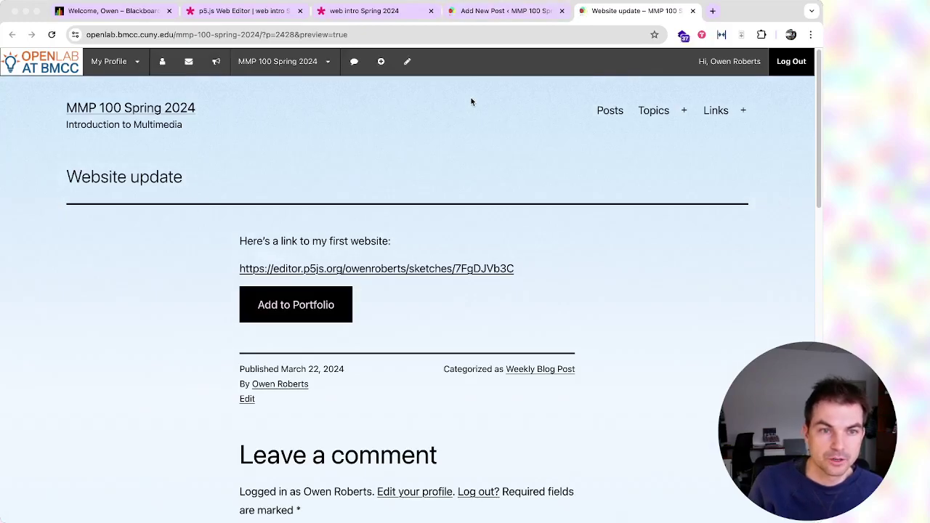
key(super+w)
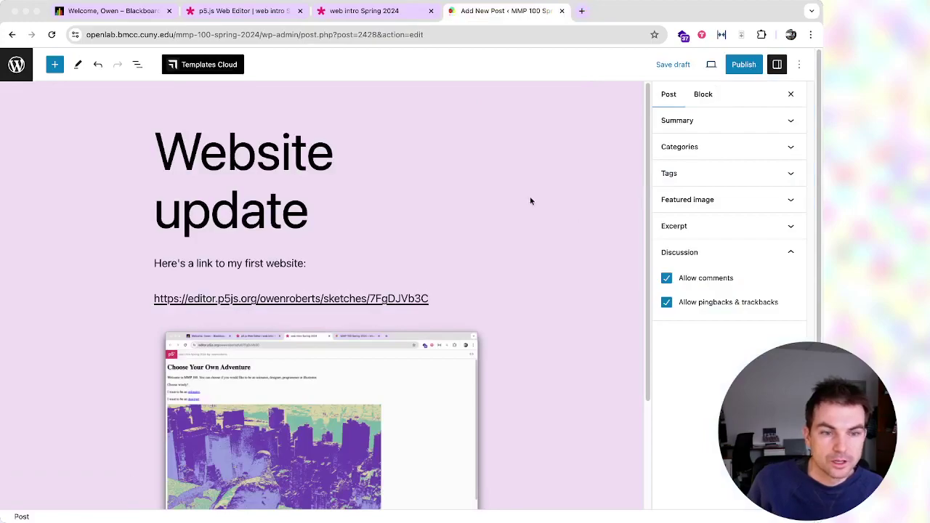
- Check the screenshot in the editor and in a fresh preview of the whole post, and close the preview
scroll(534, 202, down, 4)
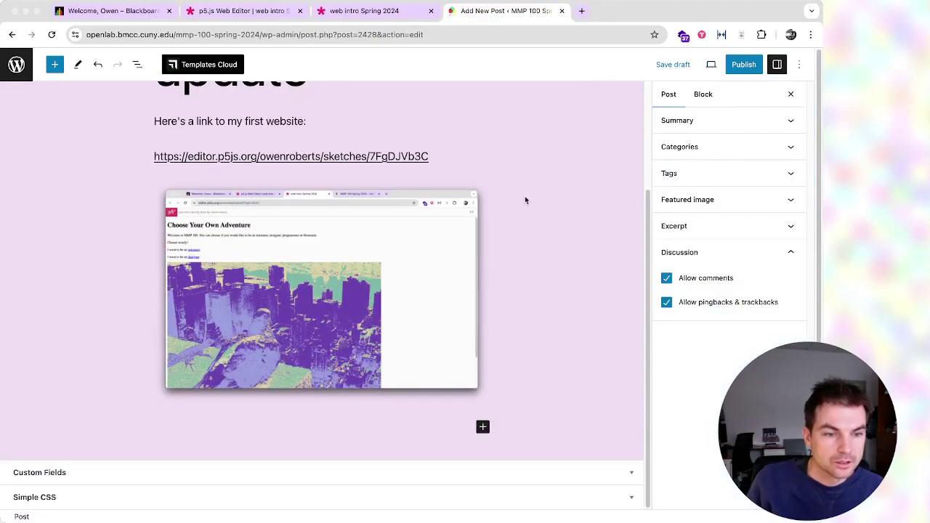
click(710, 65)
click(675, 164)
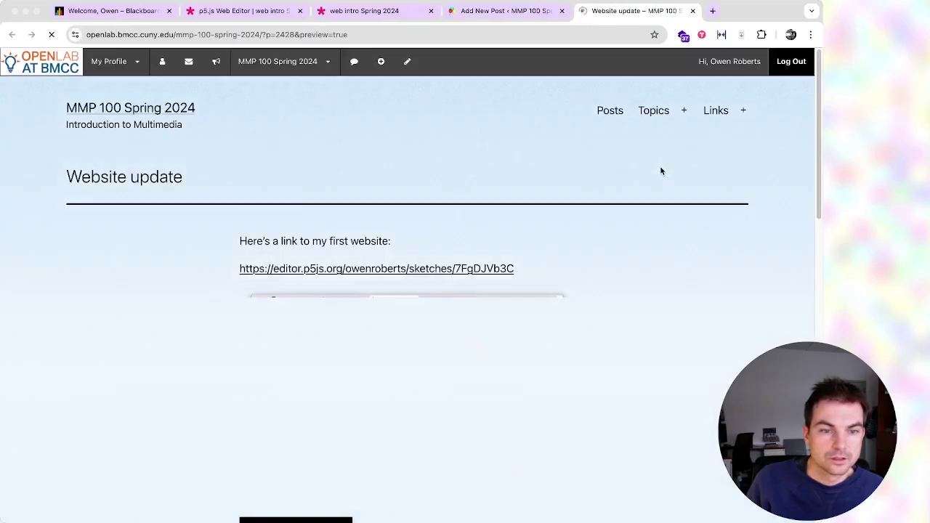
scroll(704, 180, down, 10)
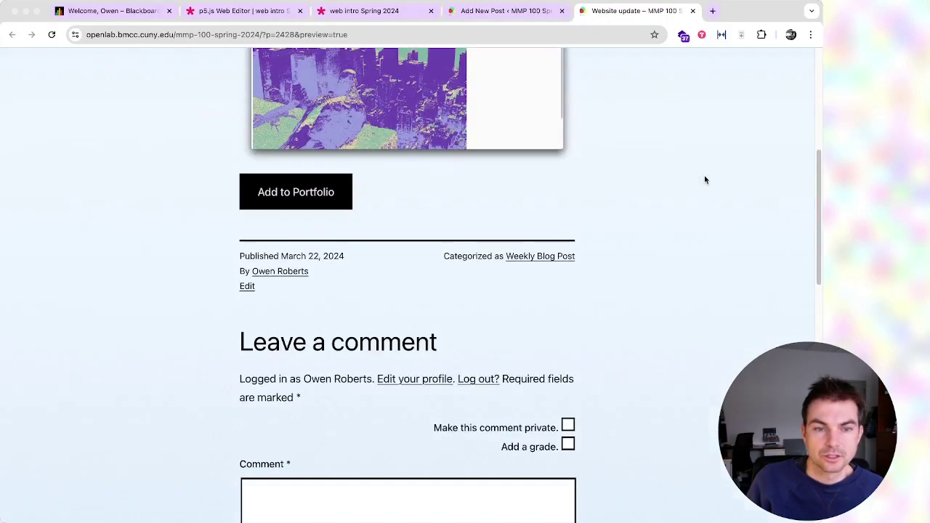
scroll(704, 180, up, 10)
key(super+w)
- Publish the Website update post and open its live page in a new tab
click(743, 64)
click(700, 105)
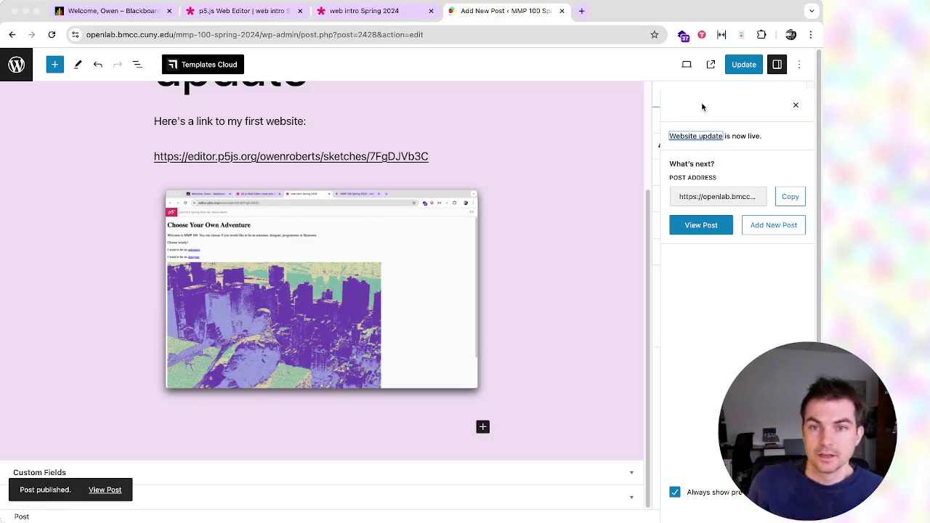
click(713, 64)
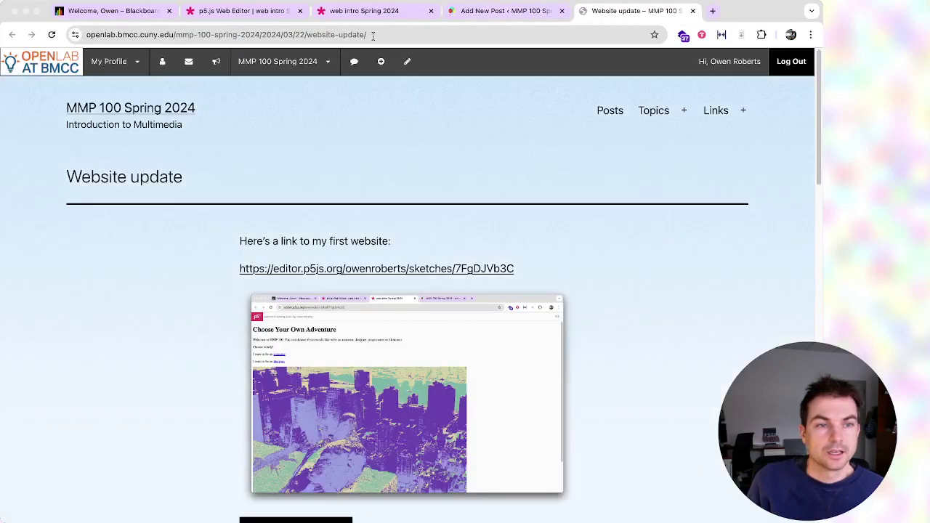
- Highlight the published post's web address and look over the live page with its link and screenshot
click(263, 35)
mouse_move(308, 64)
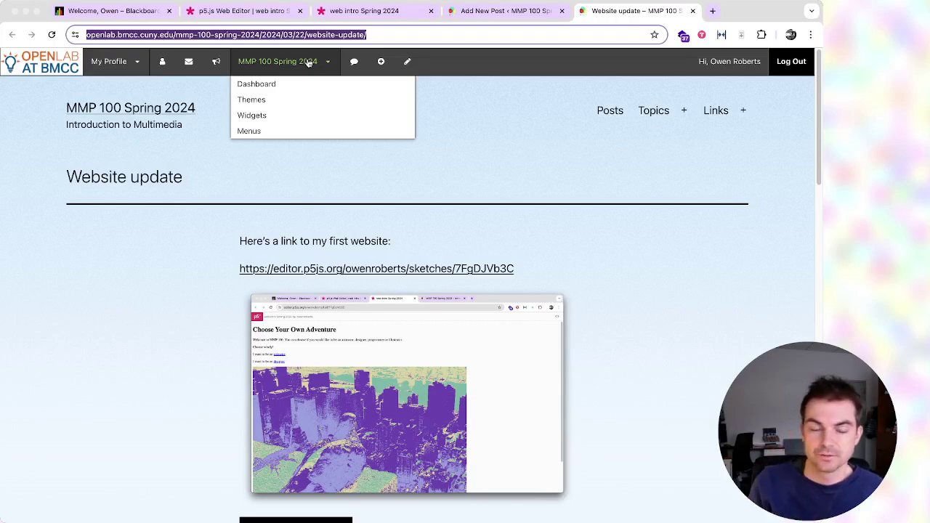
click(488, 134)
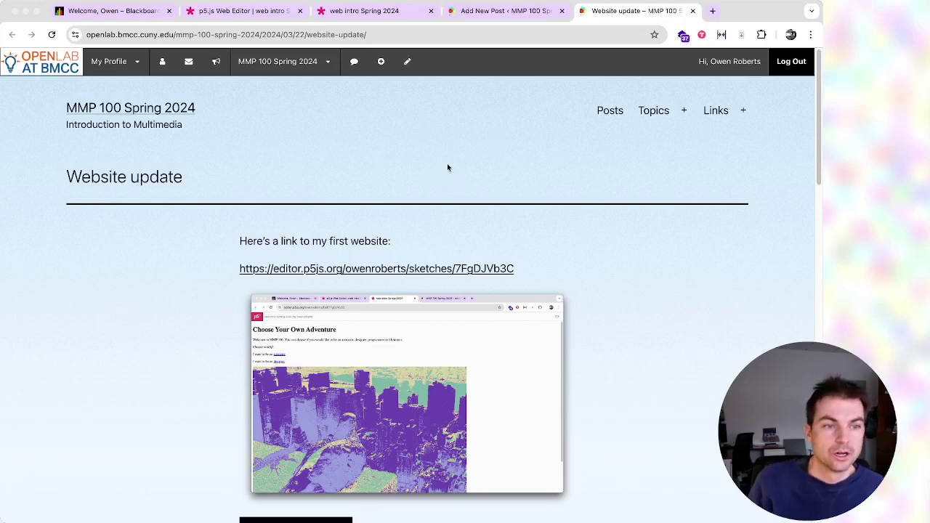
scroll(449, 158, down, 5)
scroll(451, 163, up, 5)
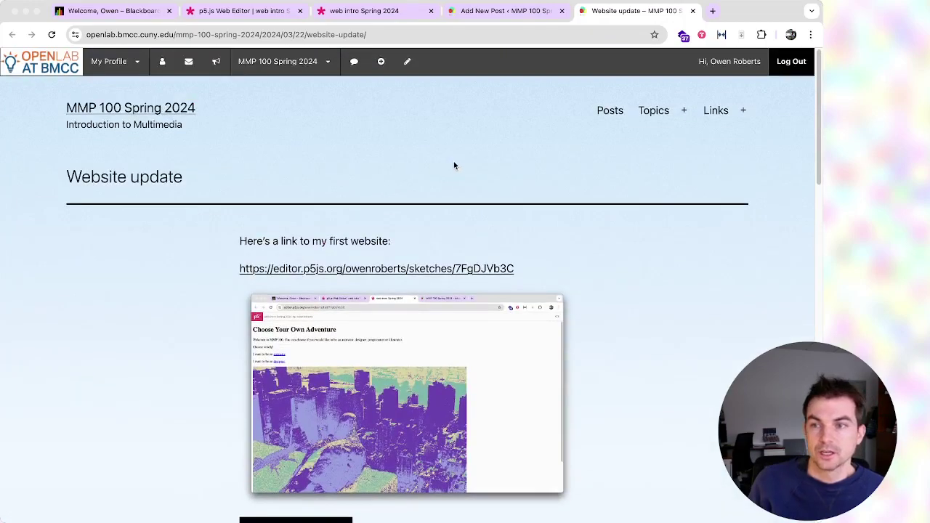